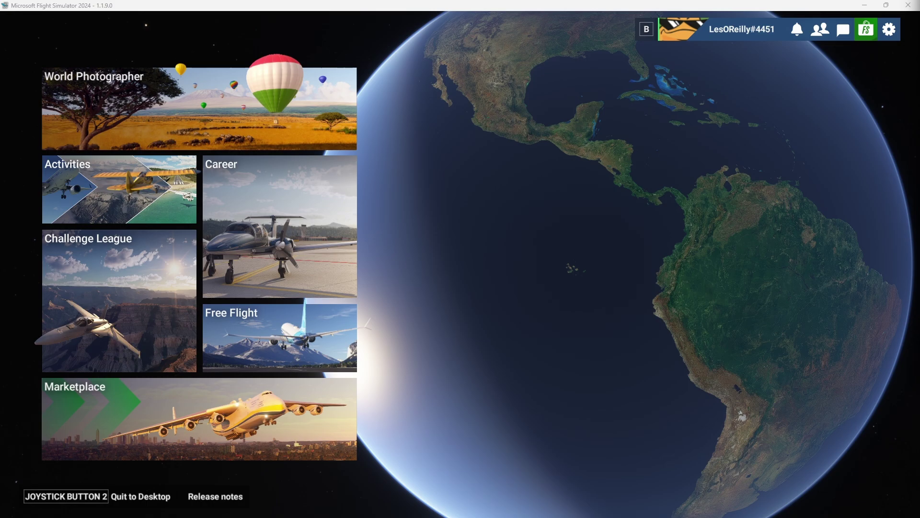
- Set the package storage folder to D:\zzMSFS2024 in the My library settings and confirm it
left_click(866, 34)
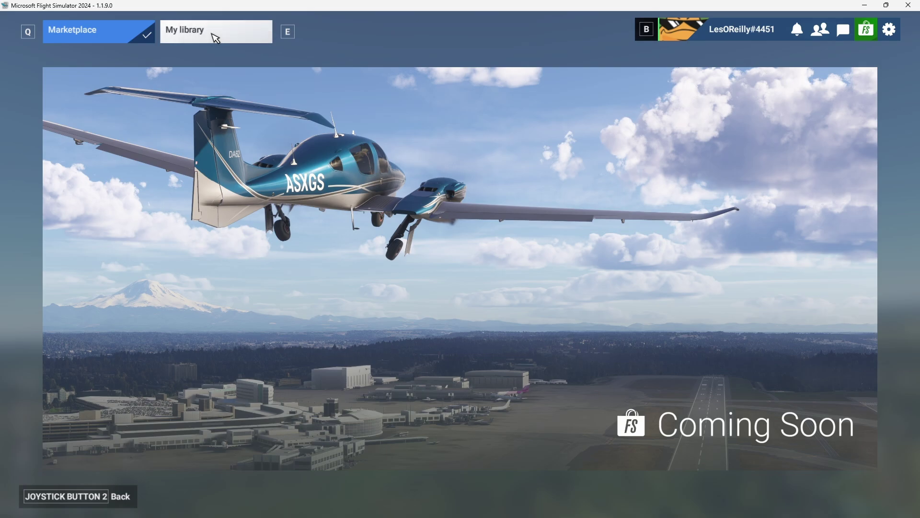
left_click(213, 37)
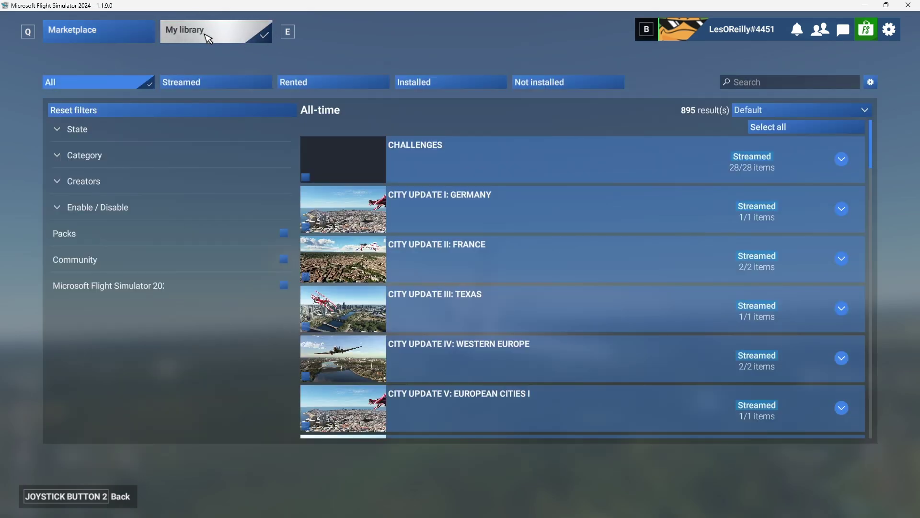
left_click(872, 83)
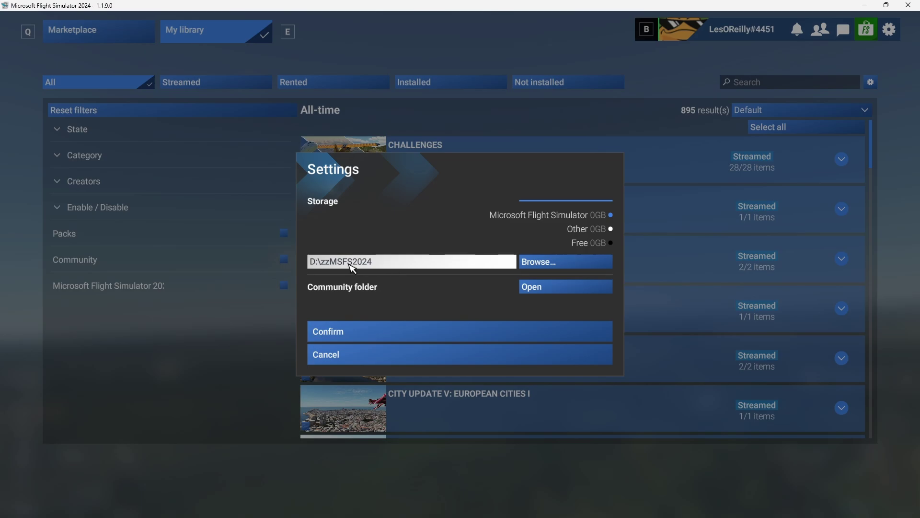
left_click(557, 266)
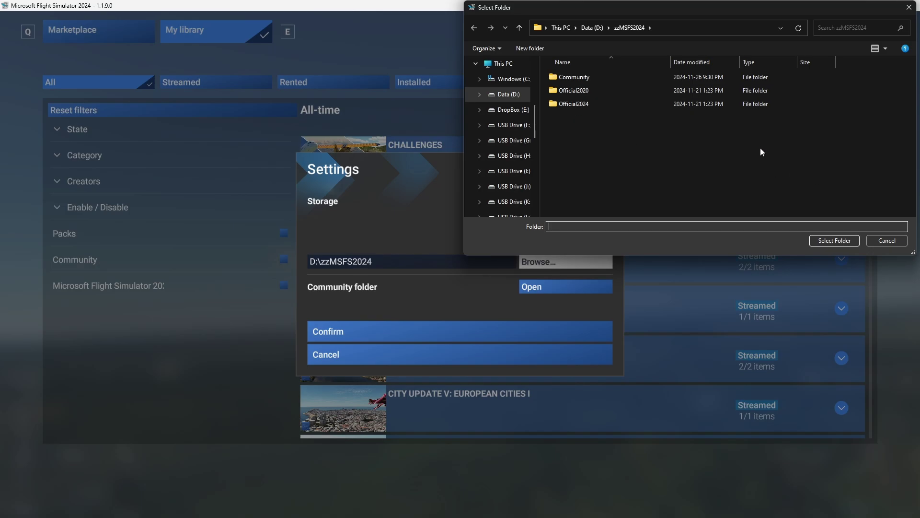
left_click(833, 244)
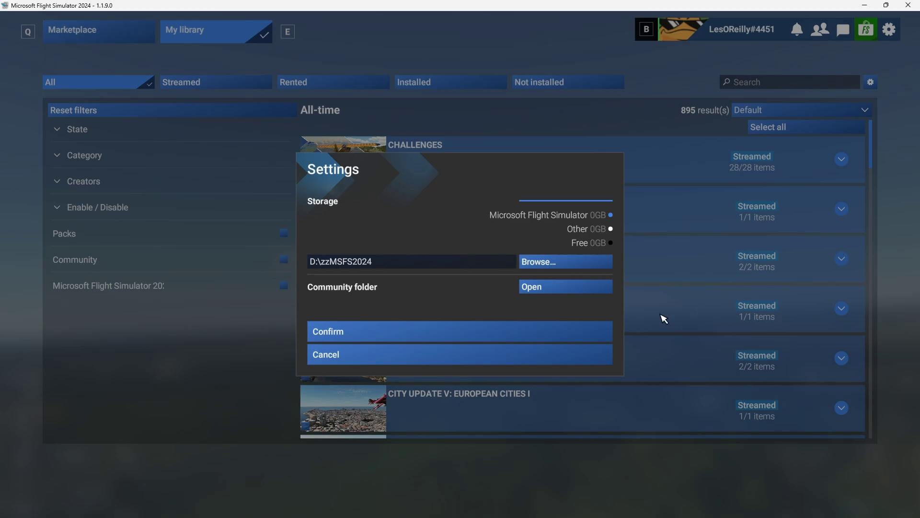
left_click(406, 338)
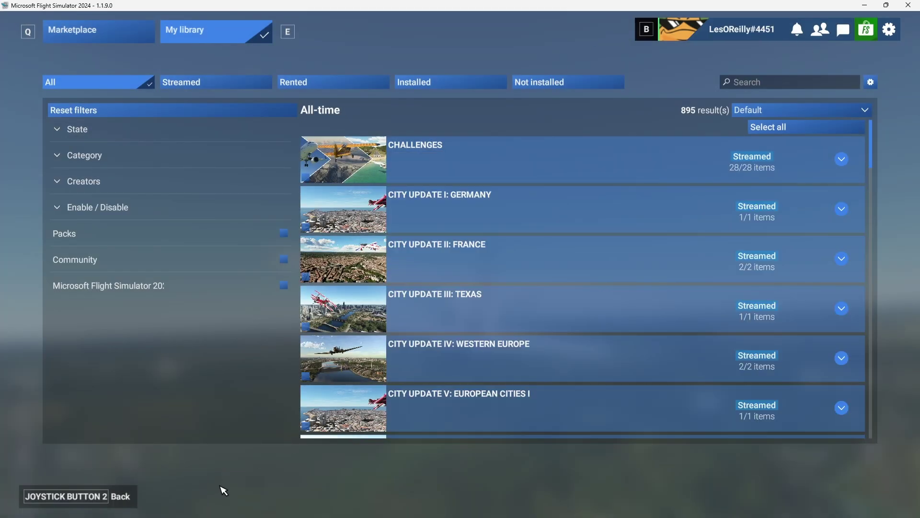
- Leave the library for the main menu and quit the simulator to the desktop
left_click(134, 499)
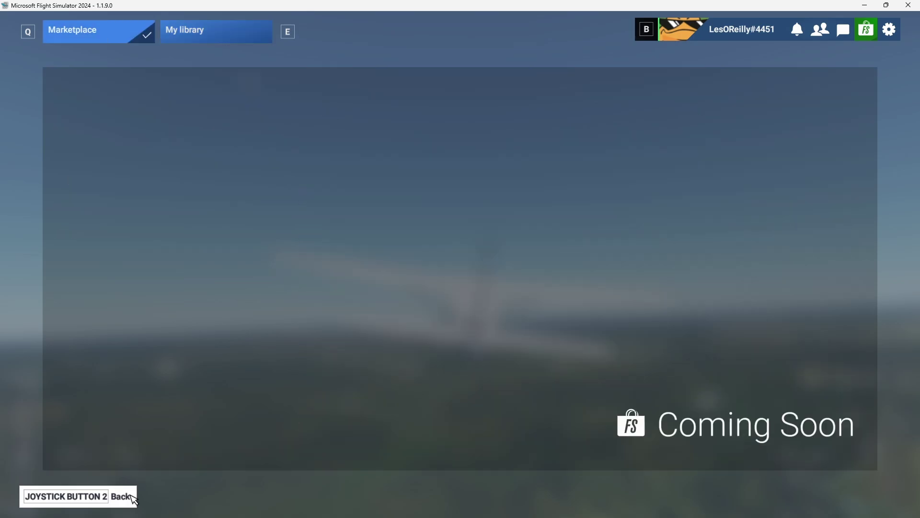
left_click(119, 498)
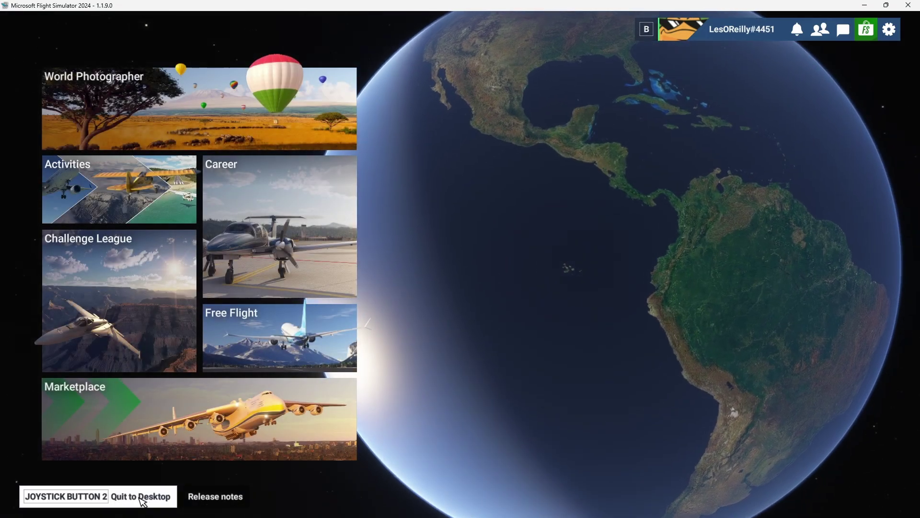
left_click(143, 499)
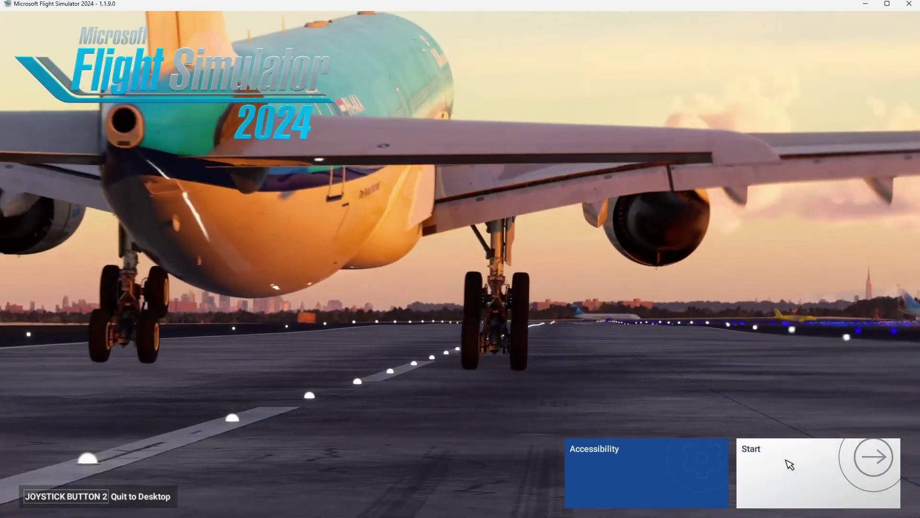
- Start the simulator again and check the storage path in the My library settings, closing them without changes
left_click(788, 464)
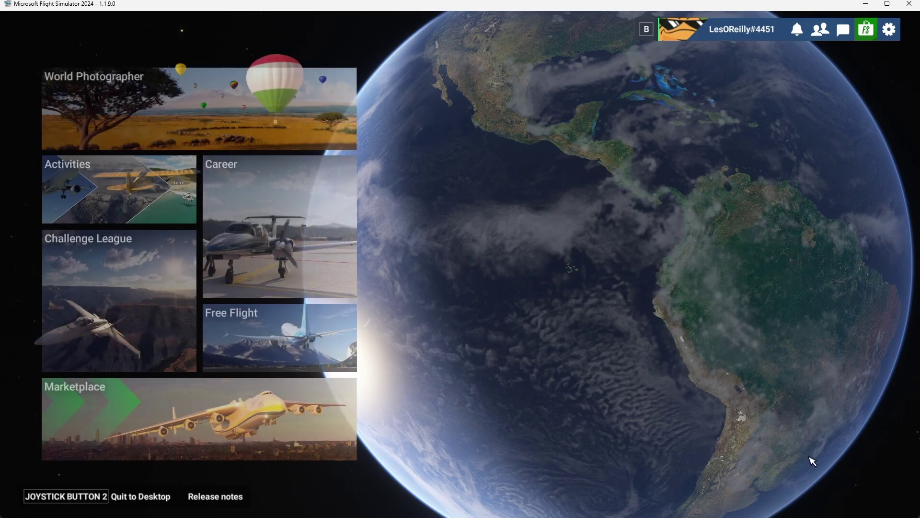
left_click(867, 33)
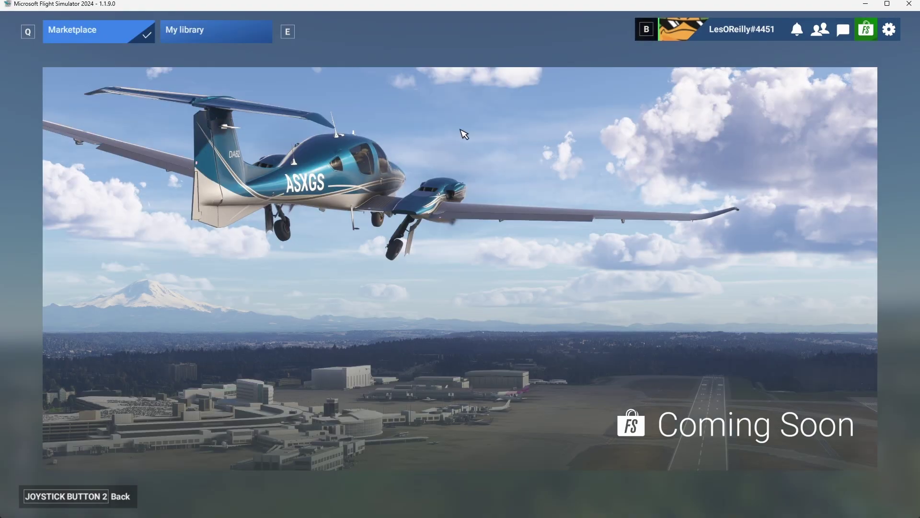
left_click(215, 30)
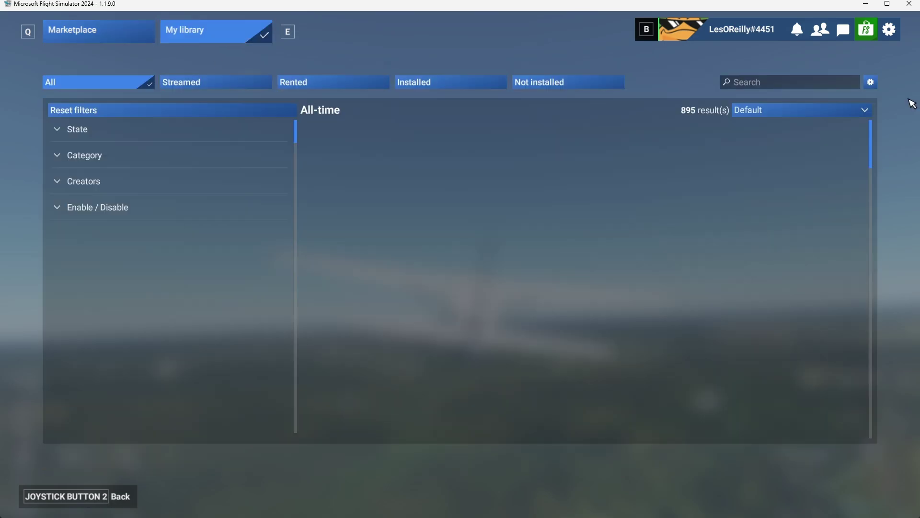
left_click(877, 84)
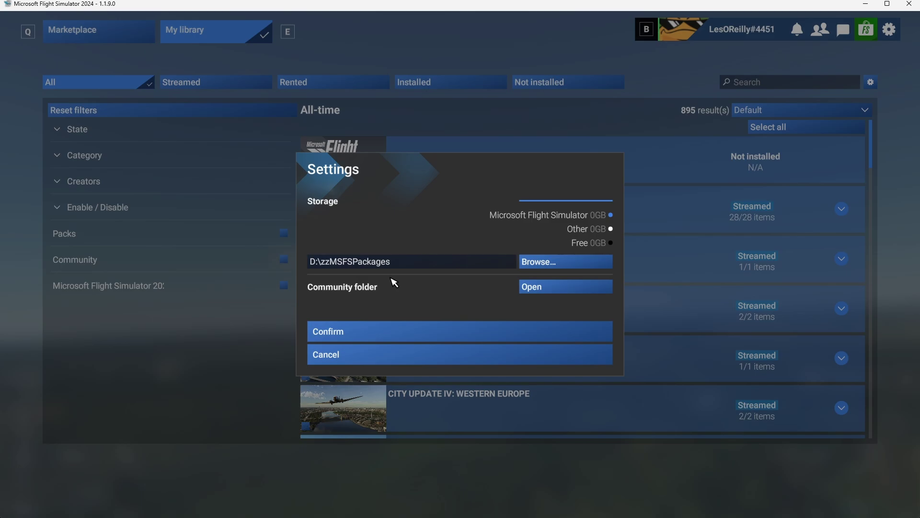
left_click(370, 356)
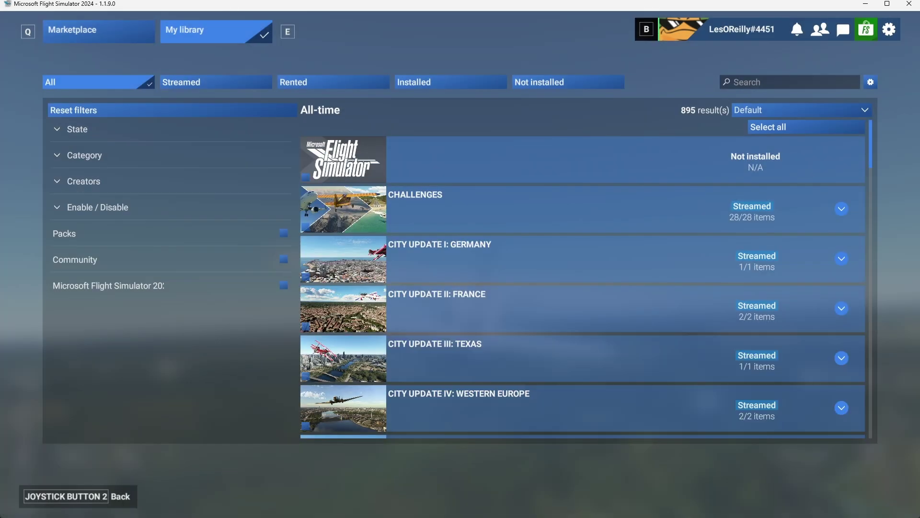
- Exit My library and close Flight Simulator 2024, confirming the return to the desktop
left_click(133, 496)
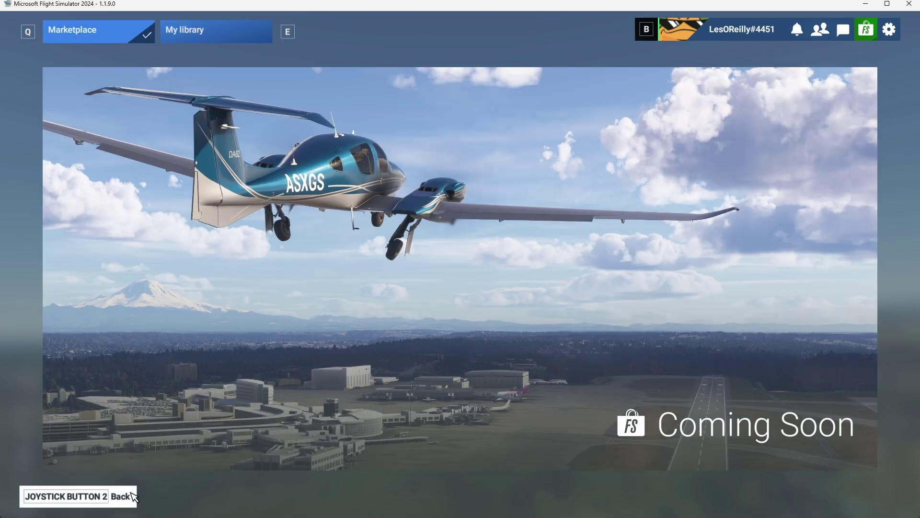
left_click(132, 496)
left_click(133, 497)
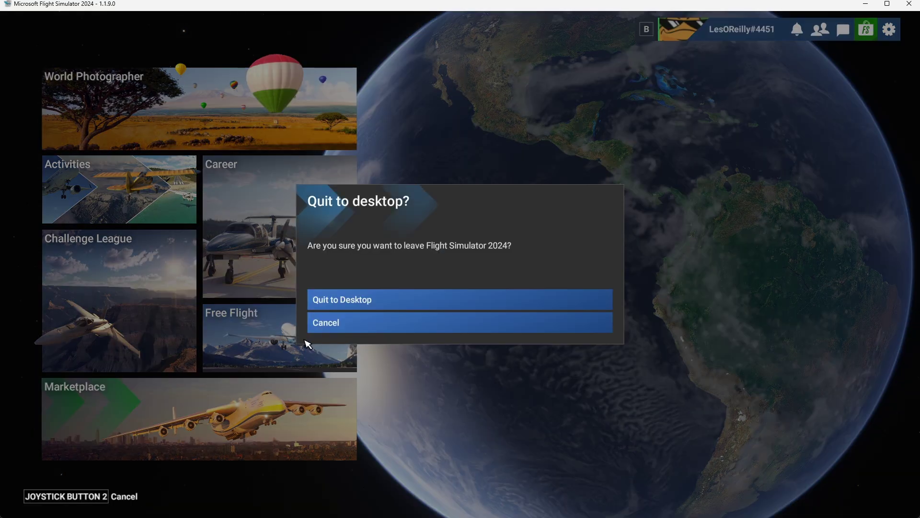
left_click(341, 306)
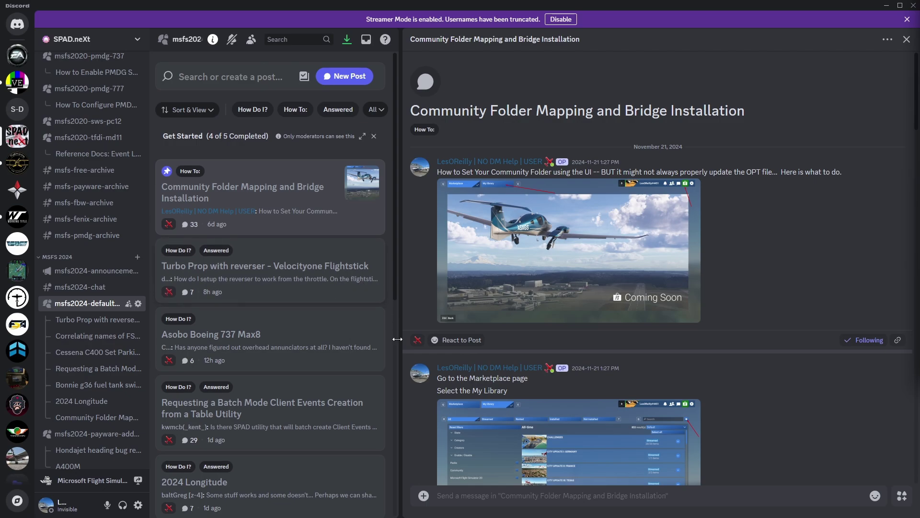
- In Discord's Community Folder Mapping and Bridge Installation post, copy the path %LOCALAPPDATA%\Packages\Microsoft.Limitless_8wekyb3d8bbwe\LocalCache\UserCfg.opt
mouse_move(97, 305)
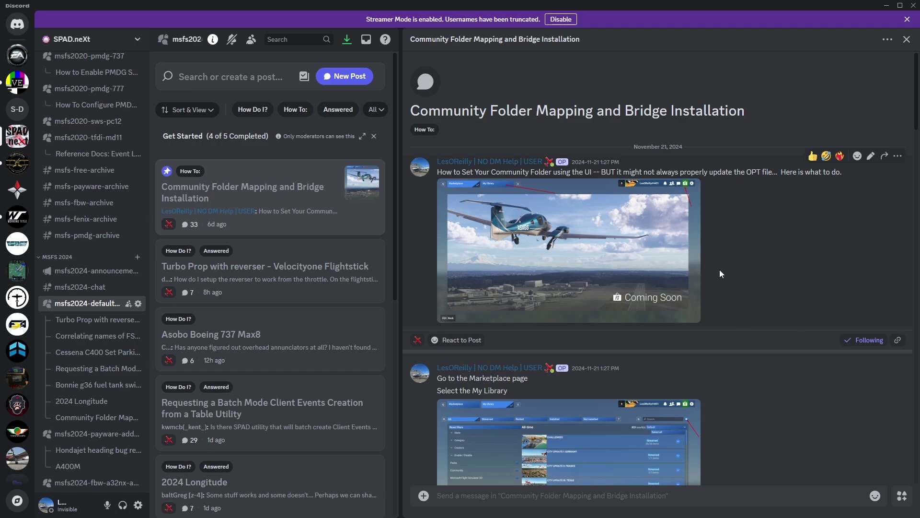
scroll(723, 259, "down", 10)
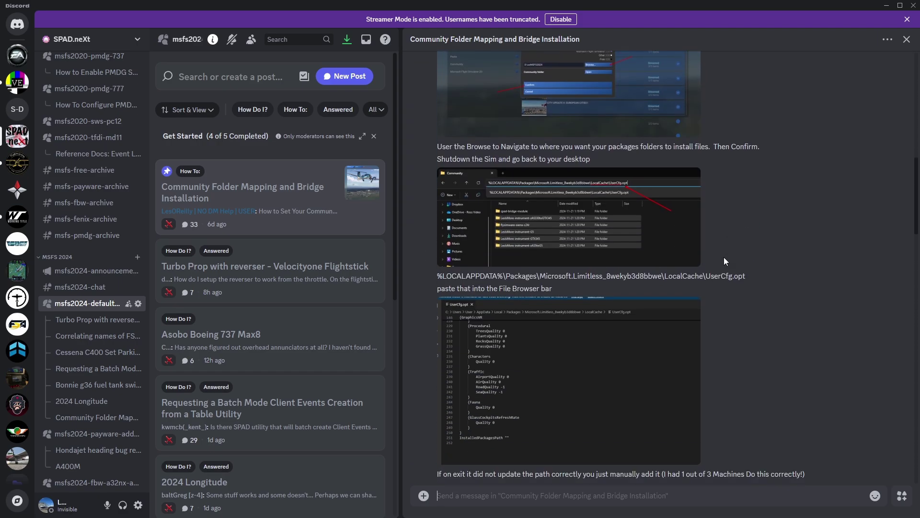
scroll(708, 261, "down", 3)
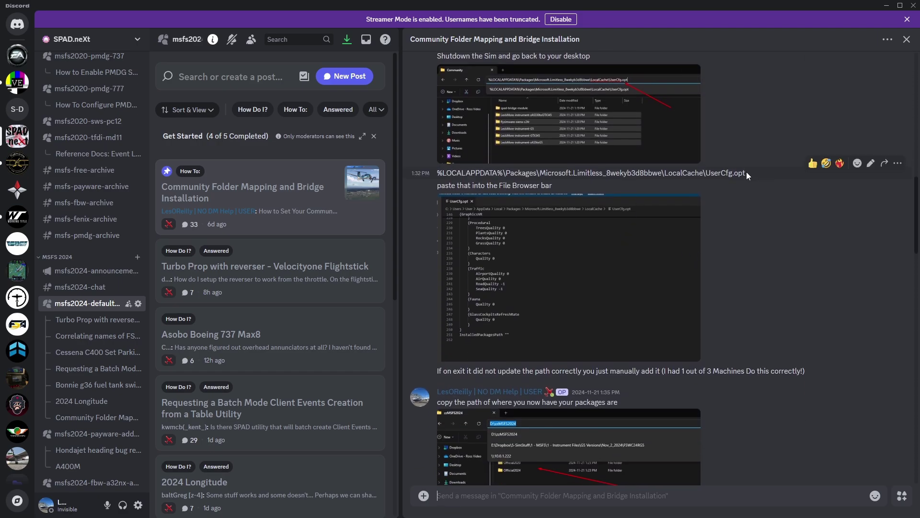
left_click_drag(746, 174, 445, 175)
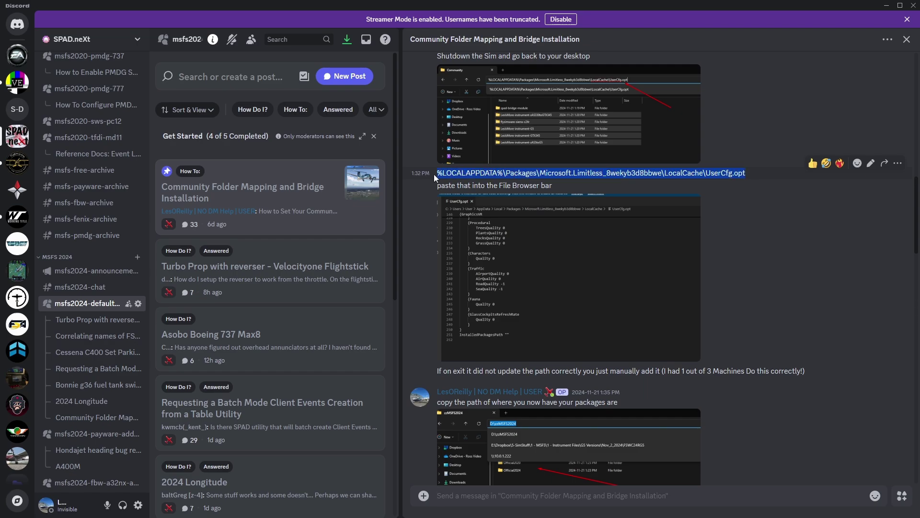
right_click(511, 175)
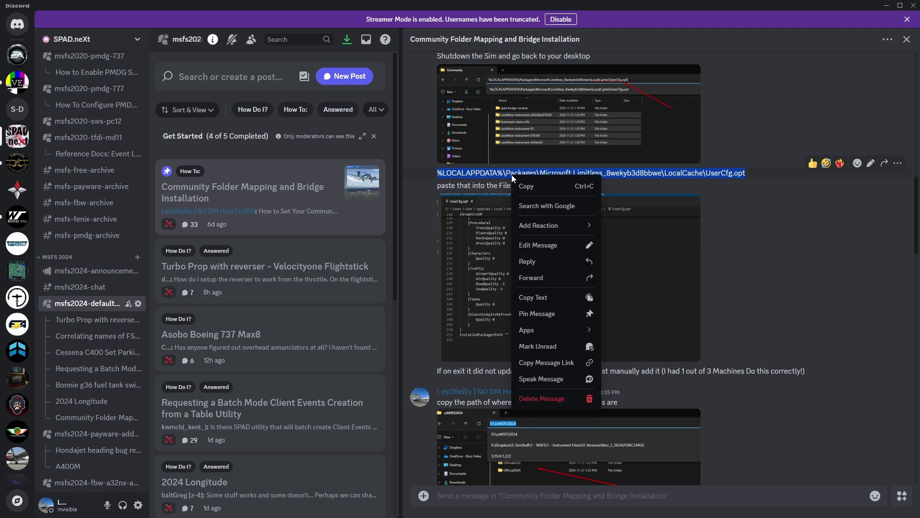
left_click(535, 187)
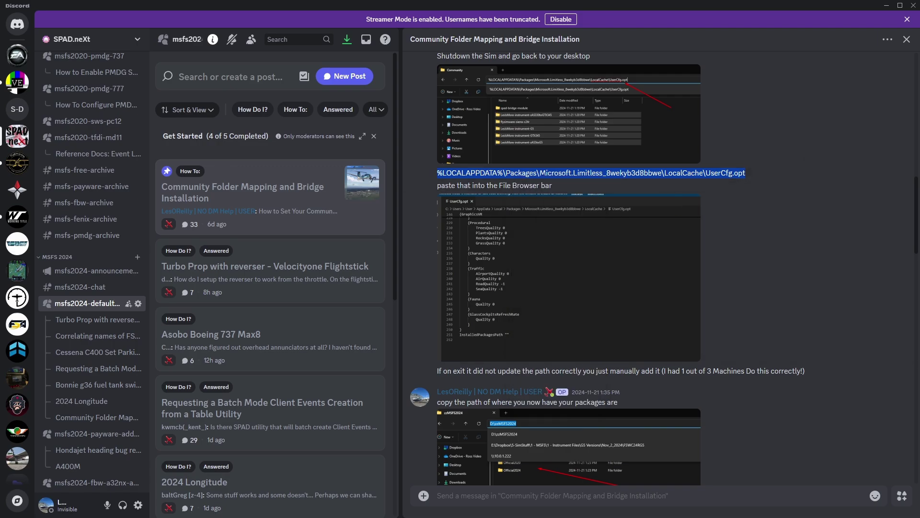
- Switch to File Explorer and open UserCfg.opt through the copied path
left_click_drag(919, 352, 526, 95)
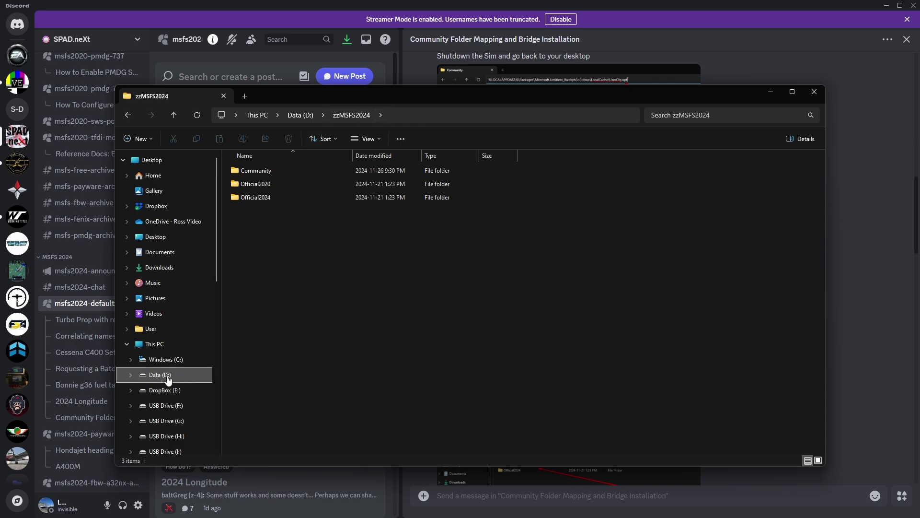
left_click(426, 120)
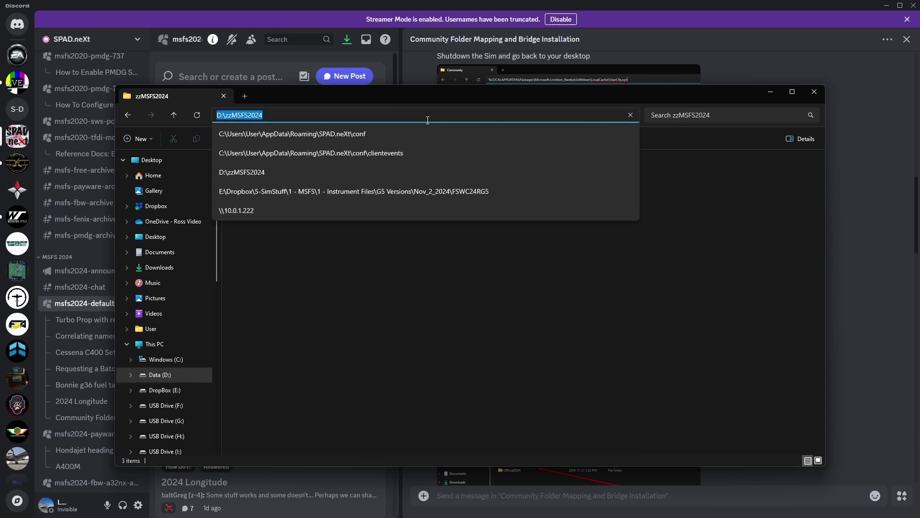
key("ctrl+v")
key("Return")
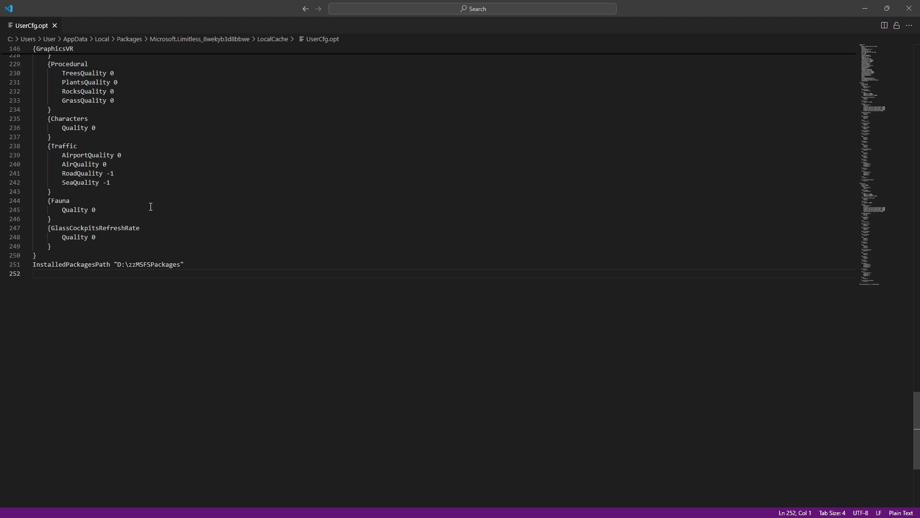
- Delete the path between the quotes of the InstalledPackagesPath entry at the end of UserCfg.opt
scroll(148, 206, "up", 15)
scroll(147, 209, "down", 8)
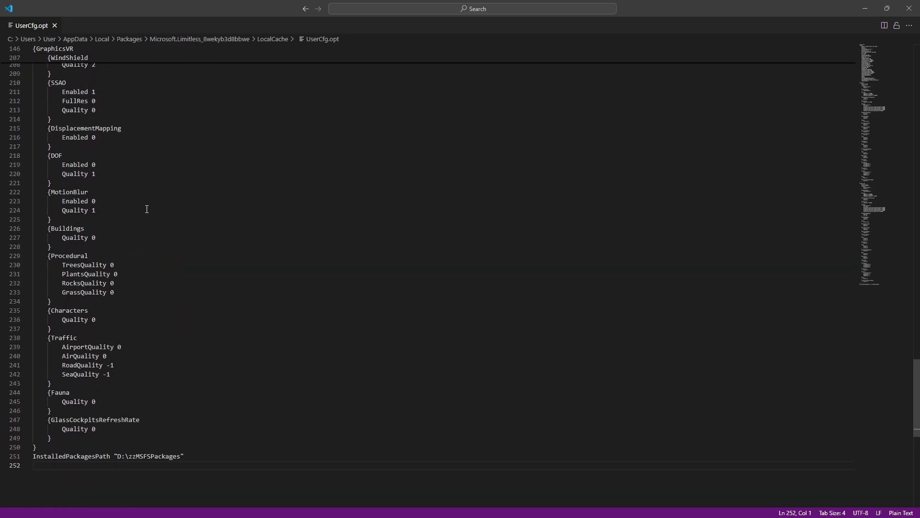
scroll(147, 209, "down", 8)
left_click(170, 241)
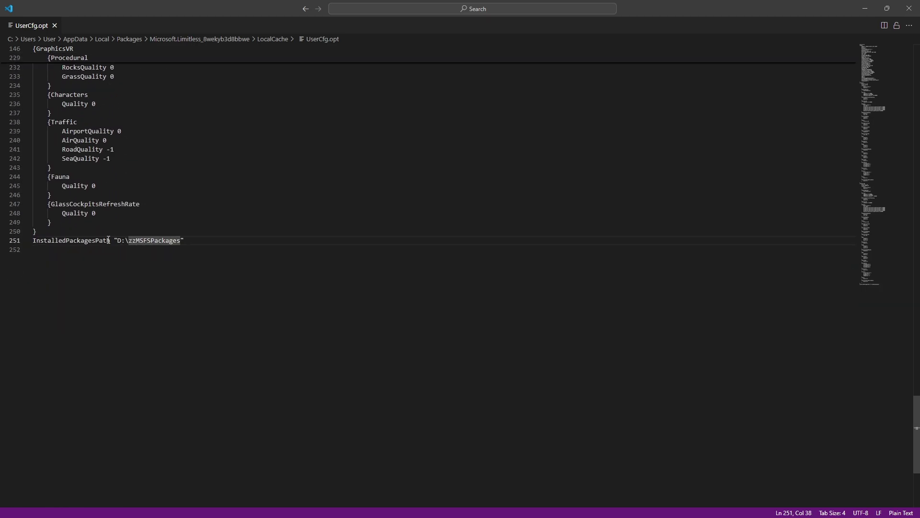
left_click_drag(117, 240, 182, 240)
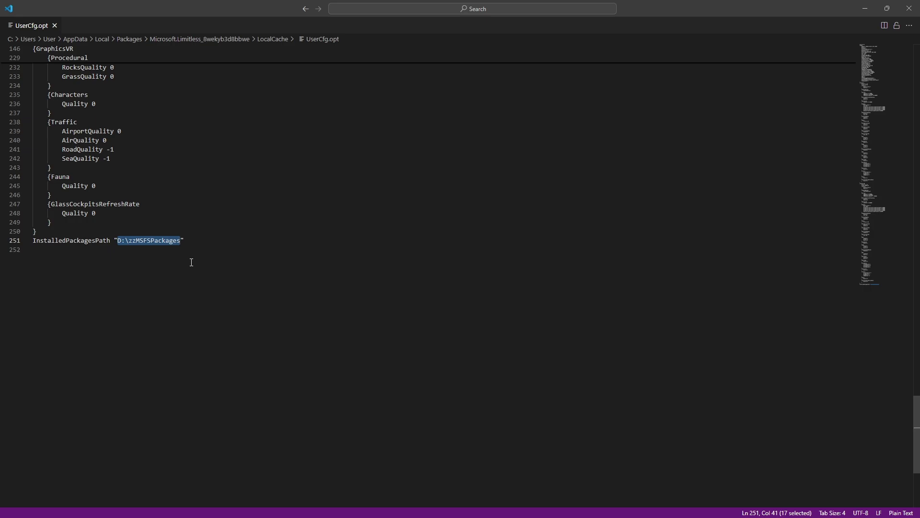
key("BackSpace")
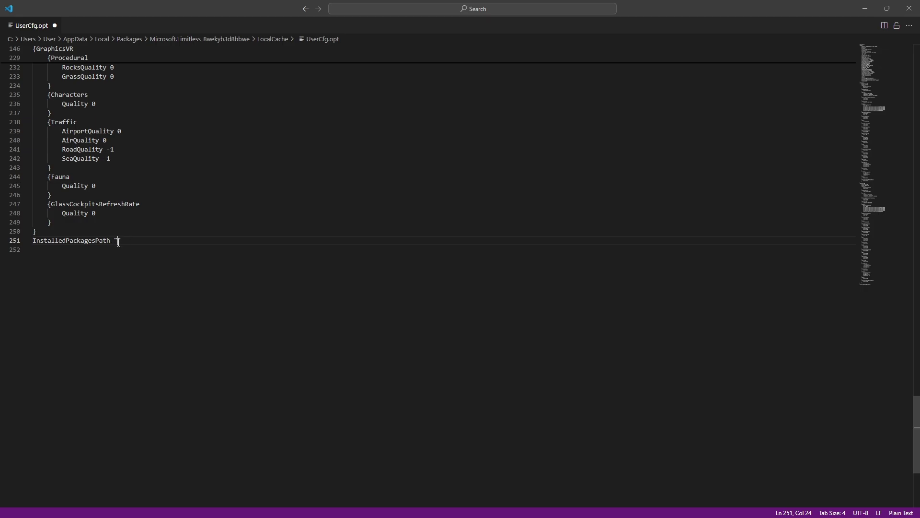
- Copy the folder path D:\zzMSFS2024 from File Explorer and paste it between the InstalledPackagesPath quotes in UserCfg.opt
key("alt+Tab")
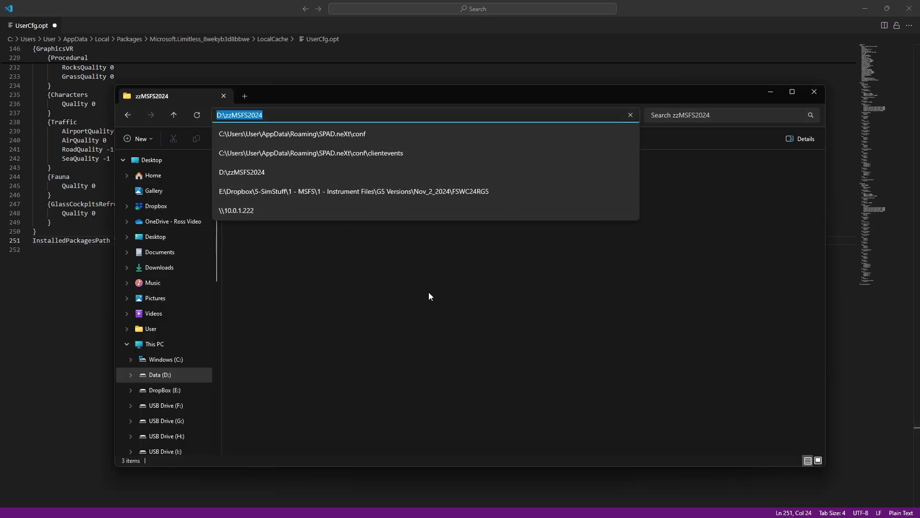
key("Return")
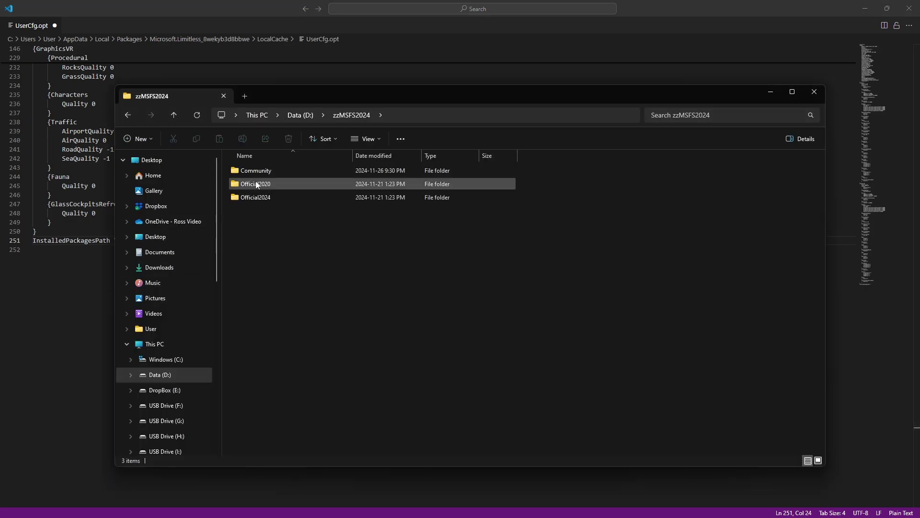
left_click(447, 117)
key("ctrl+c")
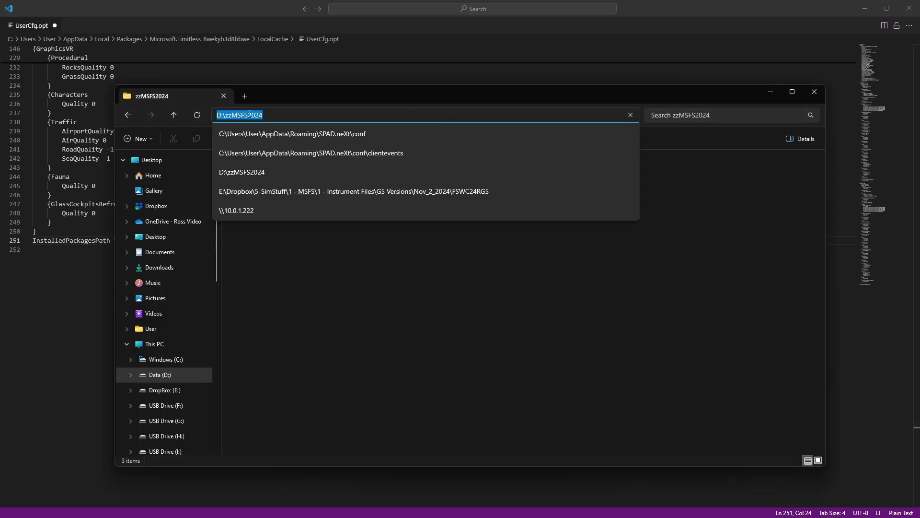
key("alt+Tab")
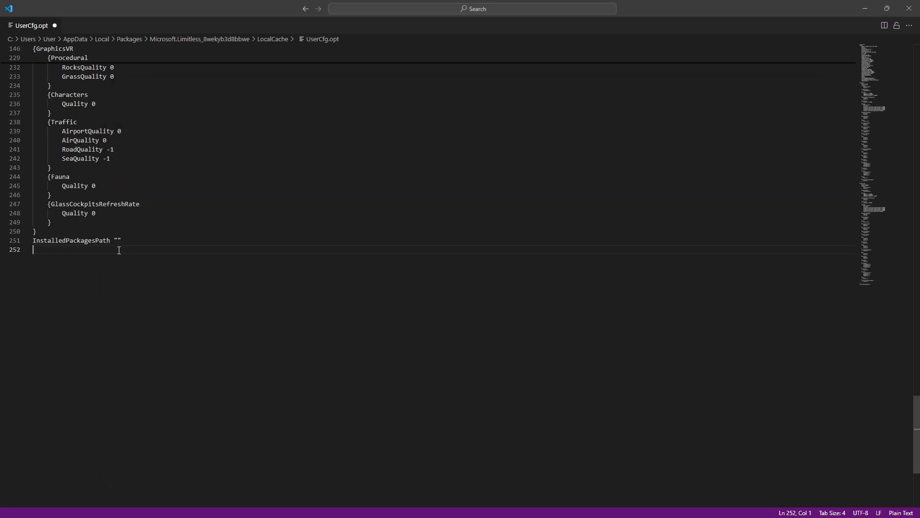
key("ctrl+v")
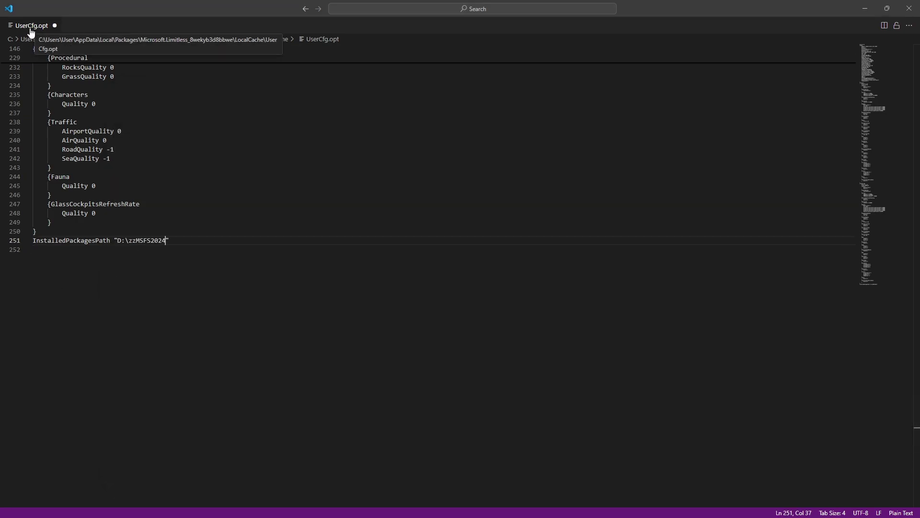
- Save UserCfg.opt, close the editor and the File Explorer window, and read on in the Discord installation post
key("ctrl+s")
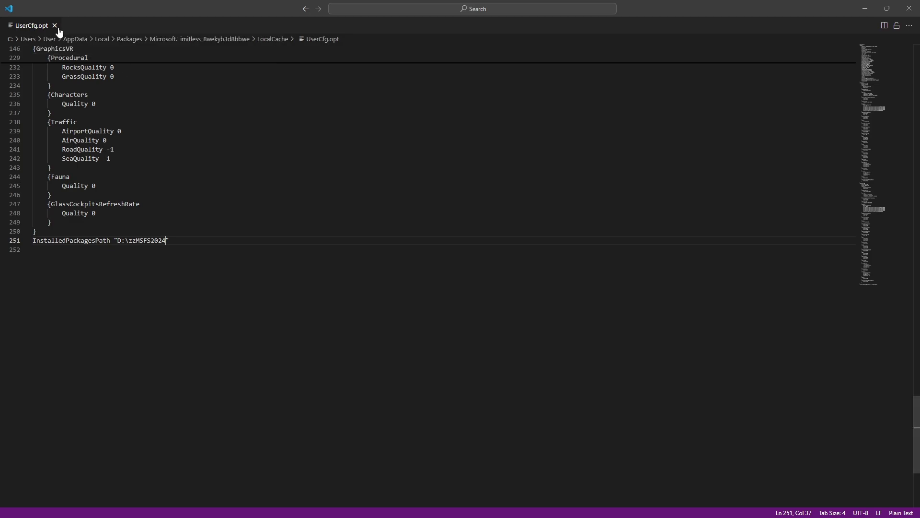
left_click(907, 15)
left_click(815, 93)
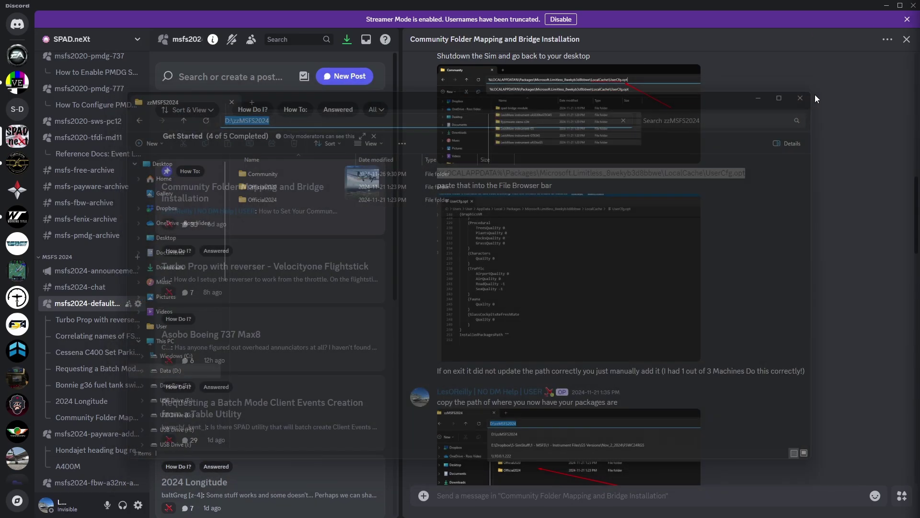
scroll(546, 144, "down", 5)
scroll(544, 123, "down", 9)
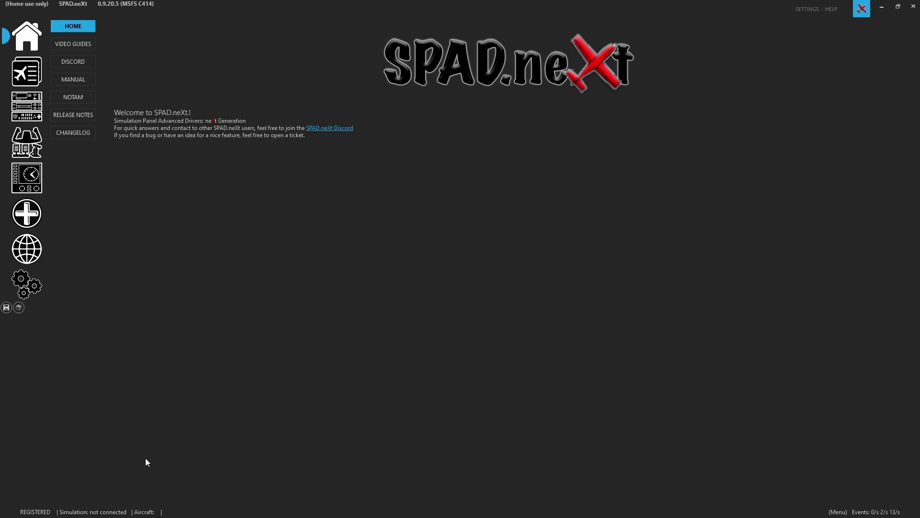
- Switch to SPAD.neXt and install its LVAR Bridge for MSFS into the MSFS 2020 Community folder, D:\zzMSFSPackages\Community
left_click(28, 294)
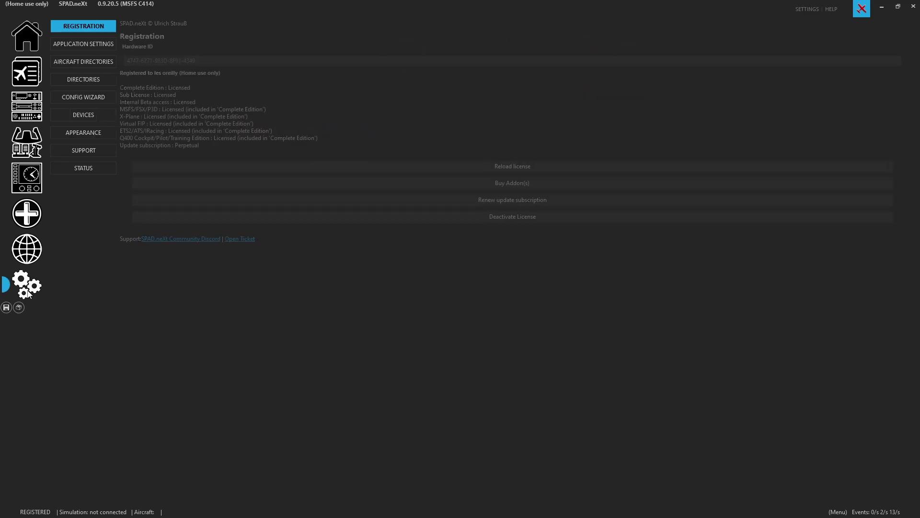
left_click(85, 97)
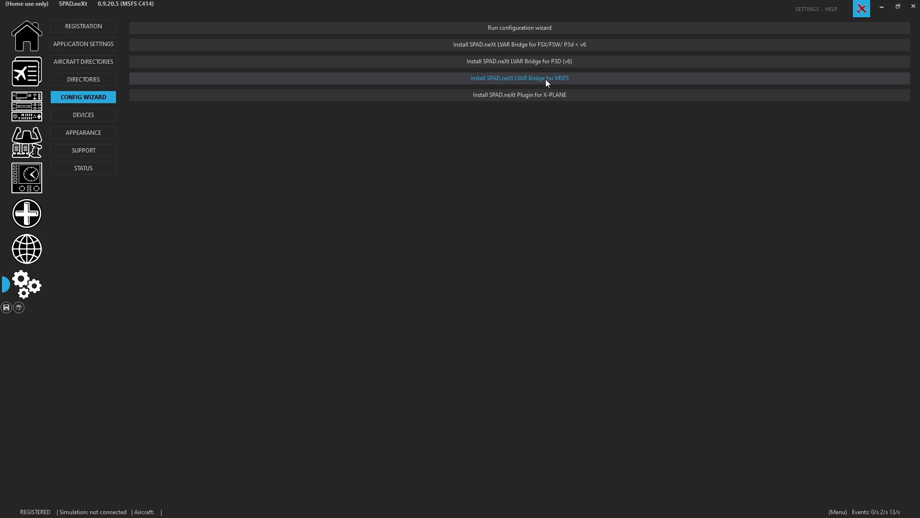
left_click(549, 79)
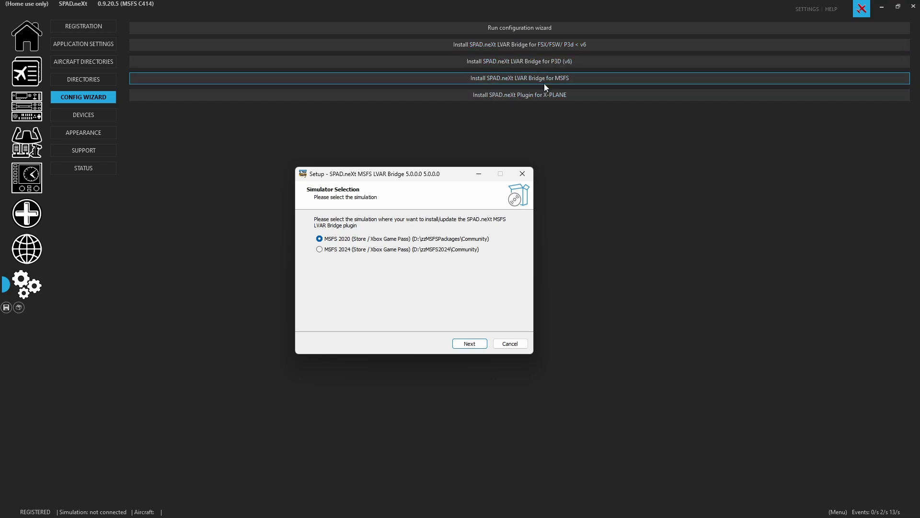
left_click(352, 250)
left_click(347, 240)
left_click(473, 344)
left_click(475, 346)
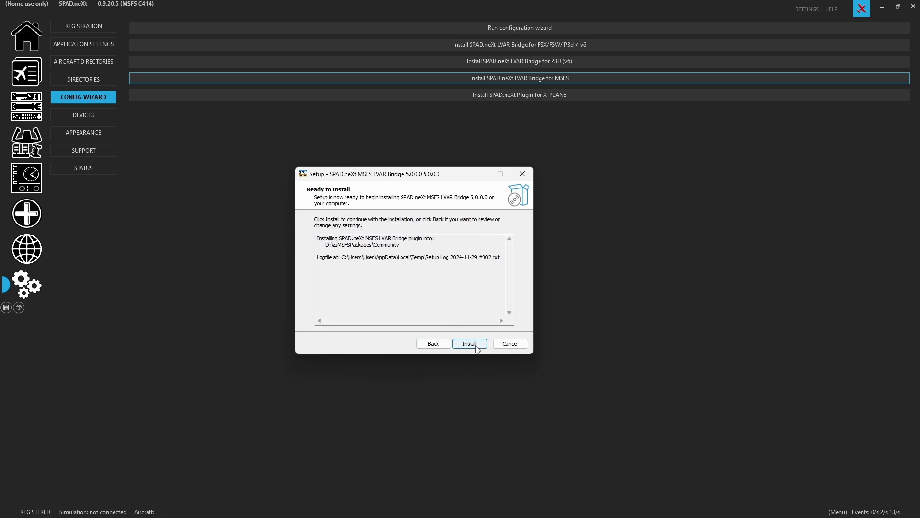
left_click(470, 344)
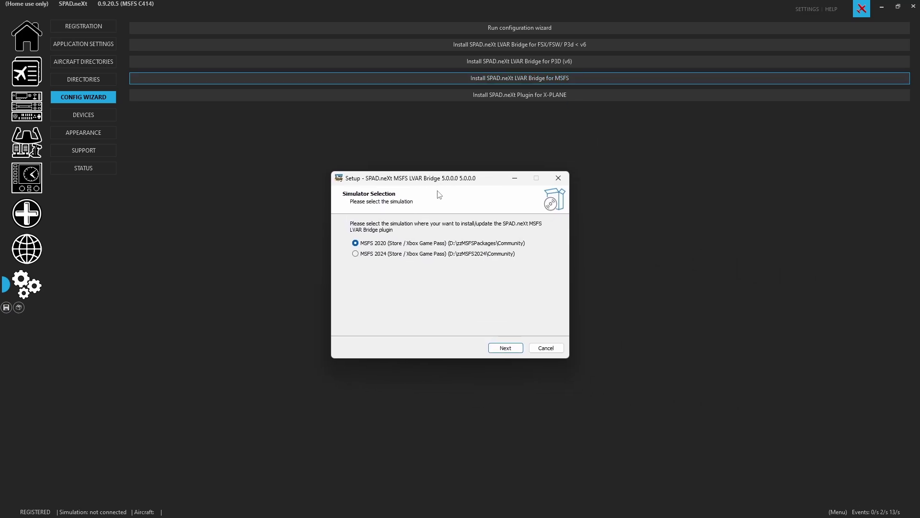
- In the reopened LVAR Bridge setup, select MSFS 2024 and install the plugin into D:\zzMSFS2024\Community
left_click(408, 254)
left_click(506, 351)
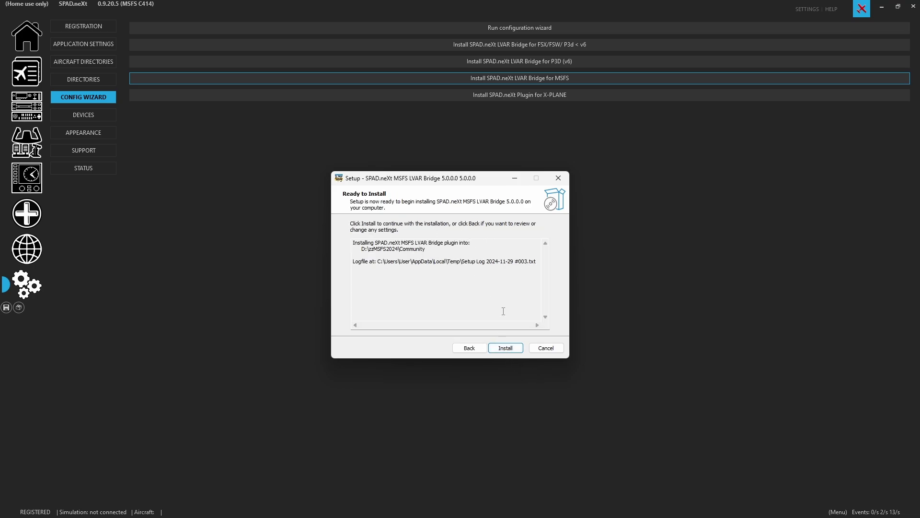
left_click(508, 349)
left_click(517, 349)
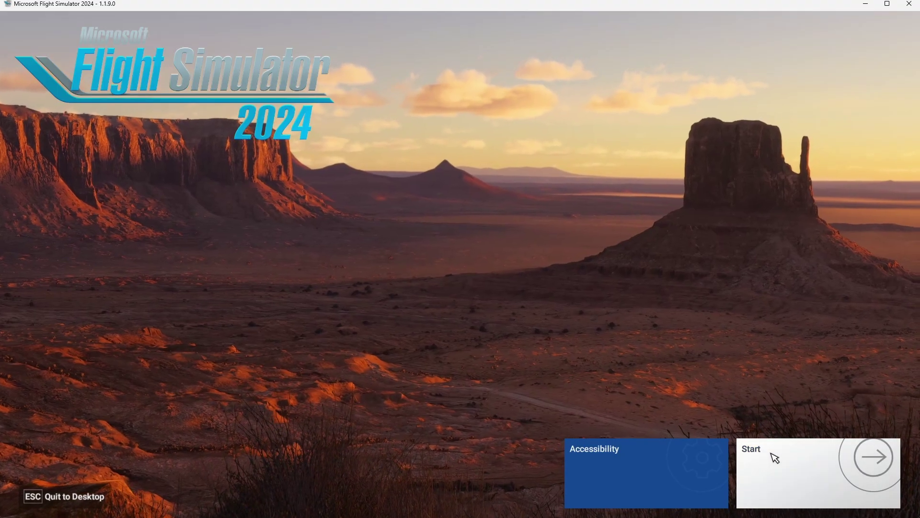
- Start Microsoft Flight Simulator 2024, enter Free Flight and choose the Cessna 172 Skyhawk as the aircraft
left_click(770, 454)
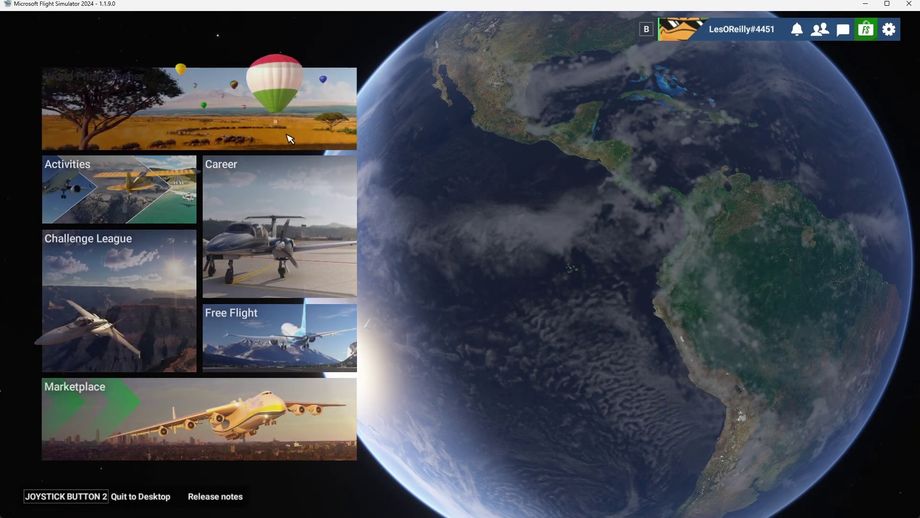
left_click(515, 308)
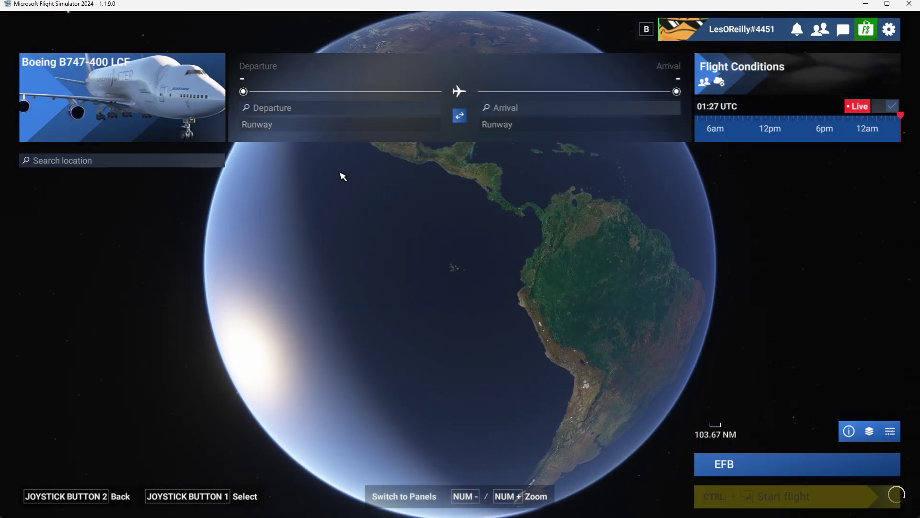
left_click(185, 125)
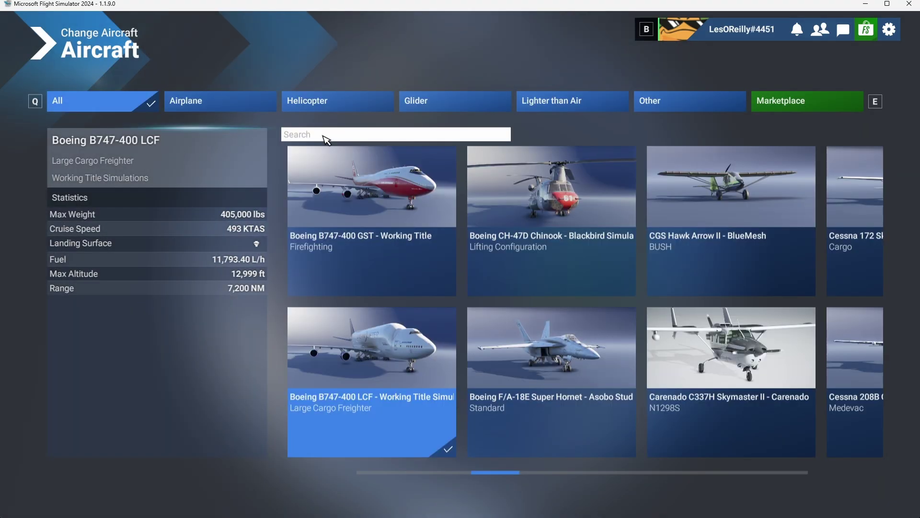
left_click(326, 136)
type("172")
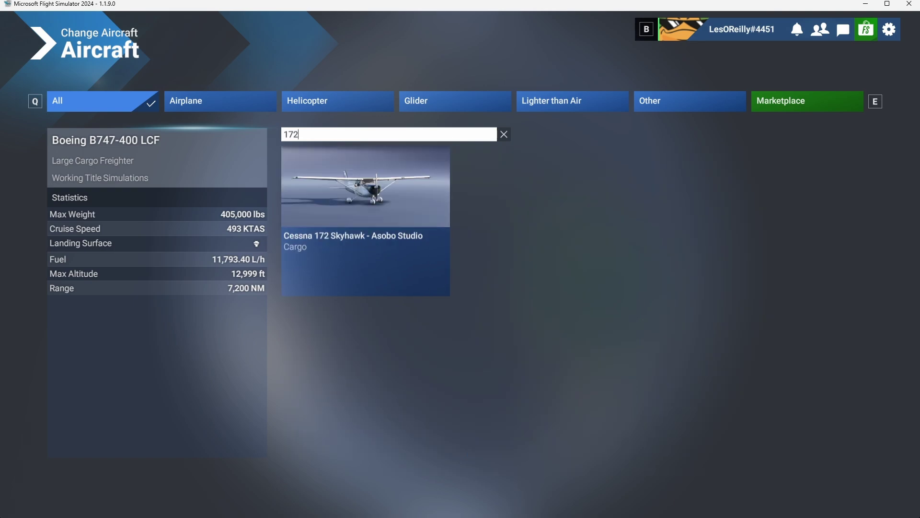
left_click(377, 205)
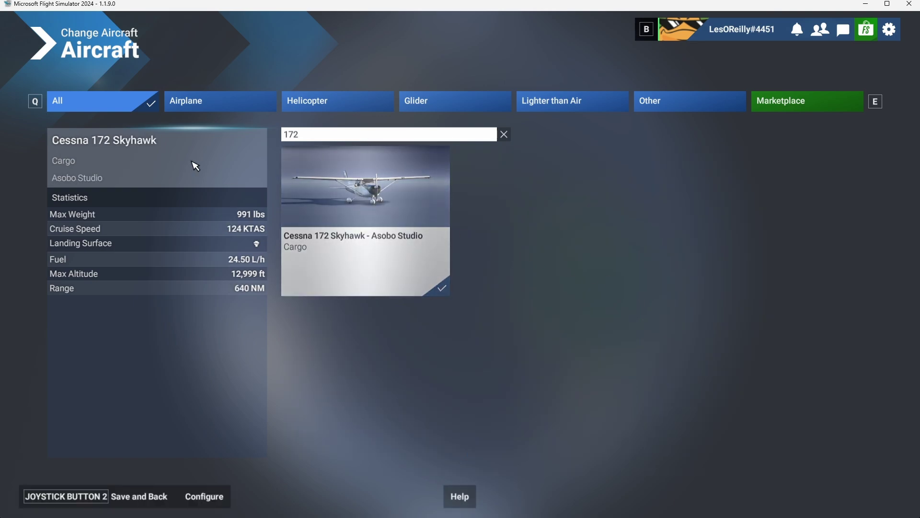
left_click(144, 497)
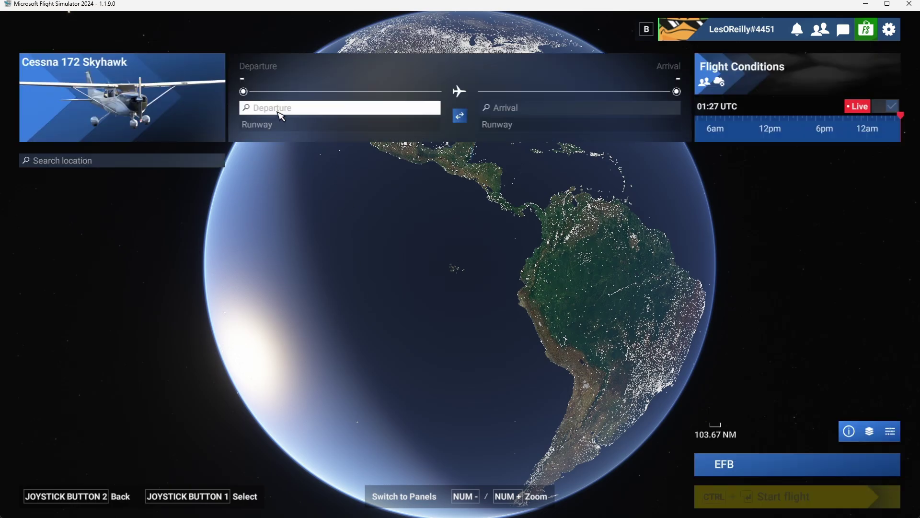
- Set the departure to CYOW Ottawa/Macdonald-Cartier Intl, change the local time to 09:16 and start the flight
left_click(282, 111)
left_click(295, 149)
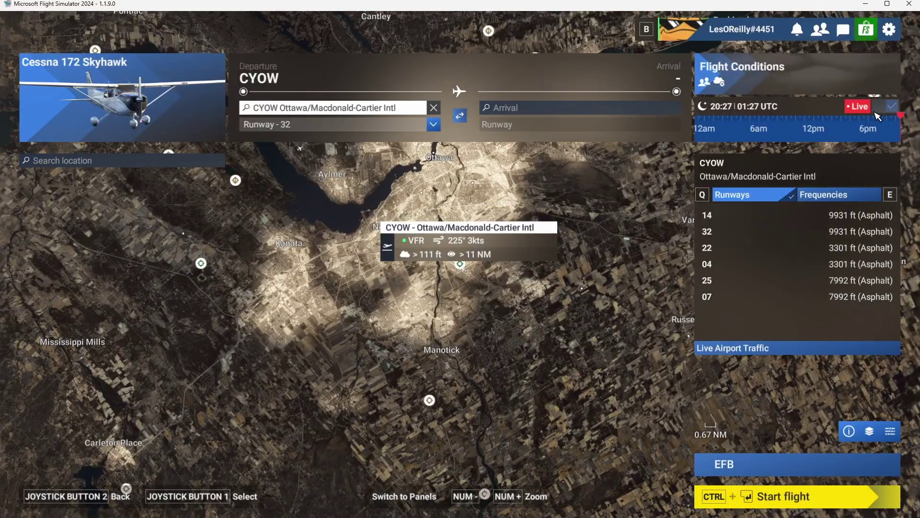
left_click_drag(889, 119, 805, 116)
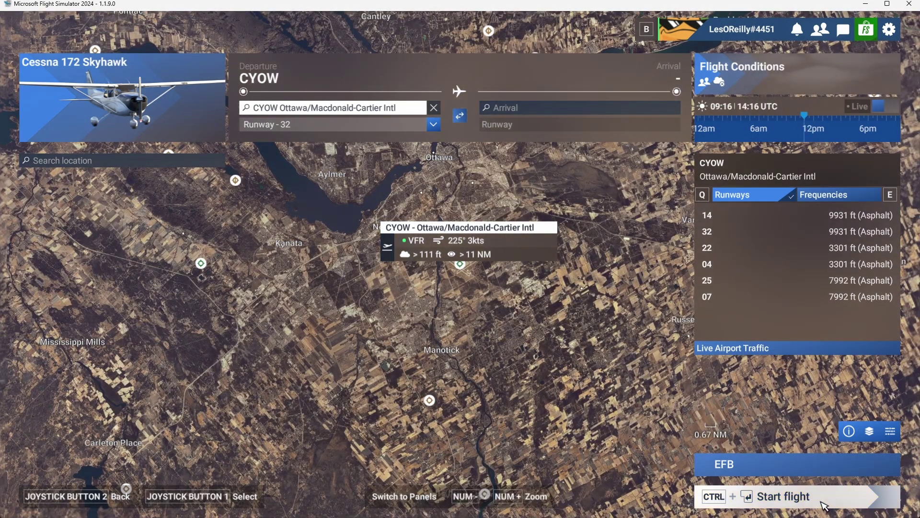
left_click(794, 502)
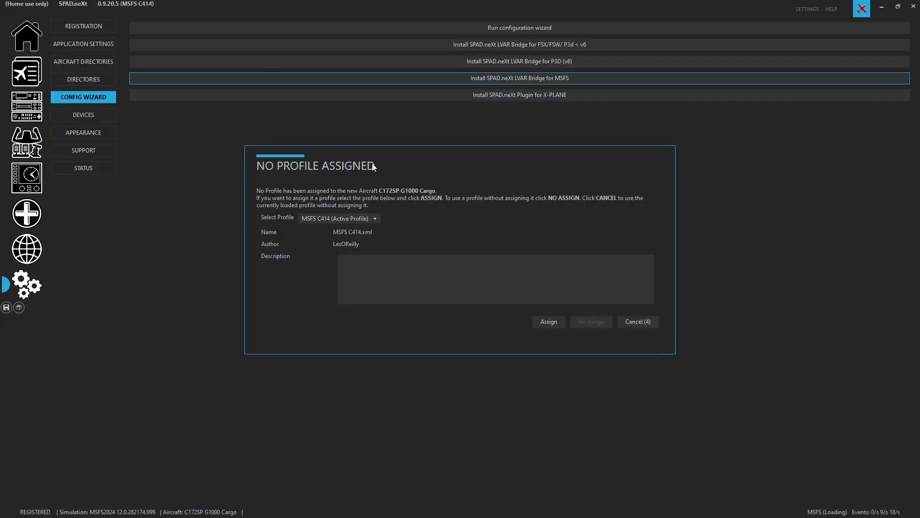
- Switch to SPAD.neXt, choose the MSFS24 C172 G1000 profile for the new aircraft and show the data provider connection states
left_click(373, 219)
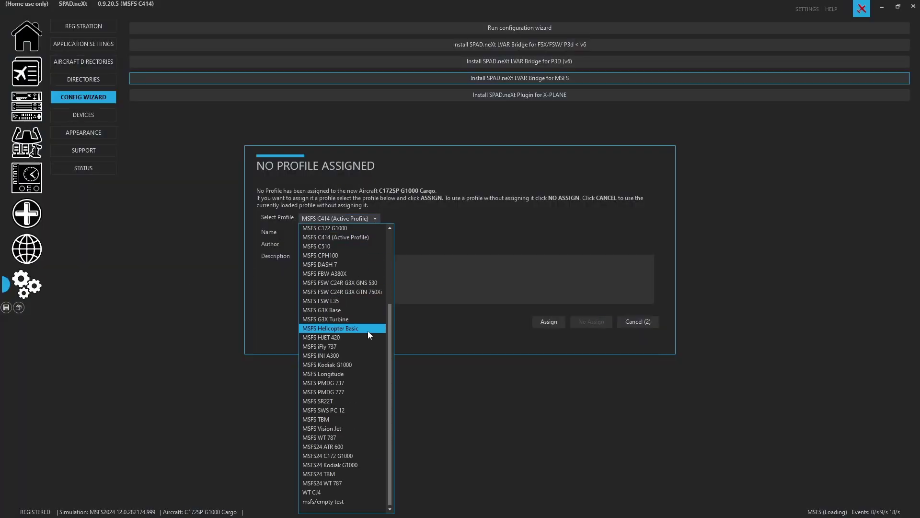
left_click(364, 459)
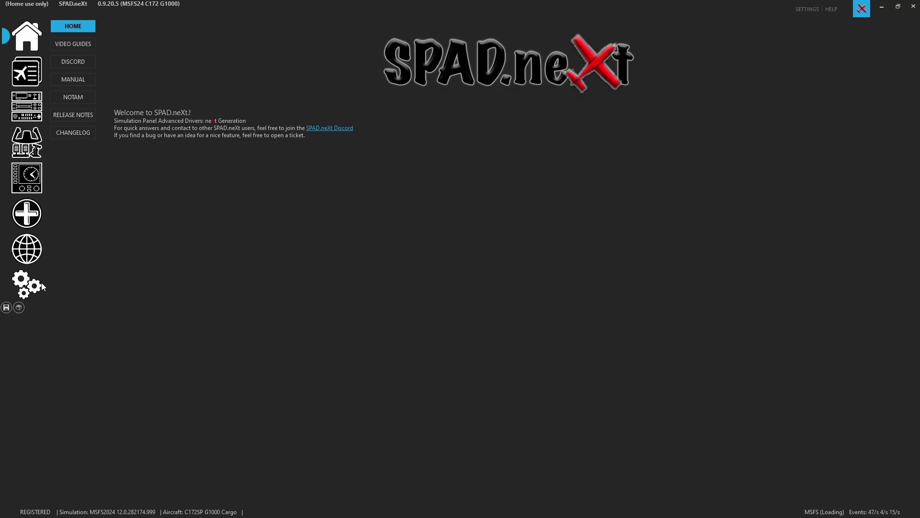
left_click(42, 286)
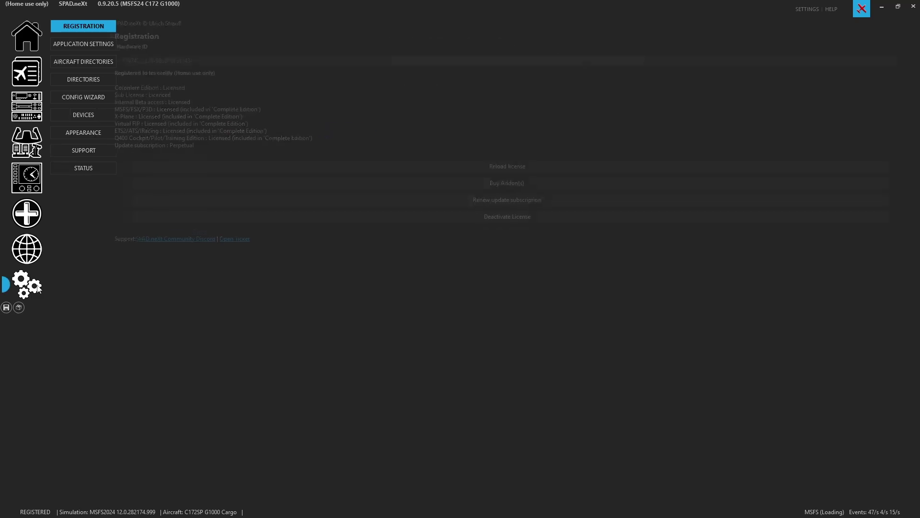
left_click(106, 168)
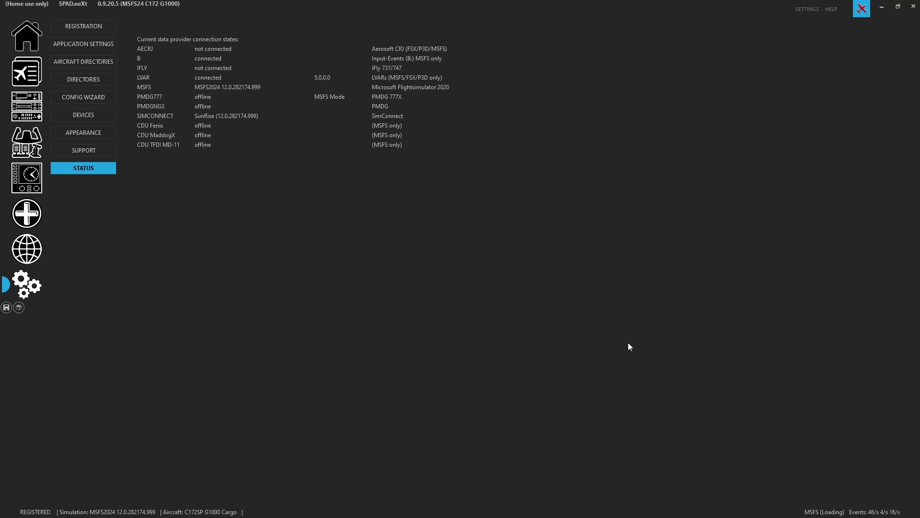
- Enter the cockpit in Flight Simulator as ready to fly, and return to SPAD.neXt to refresh the data provider connection states
key("alt+Tab")
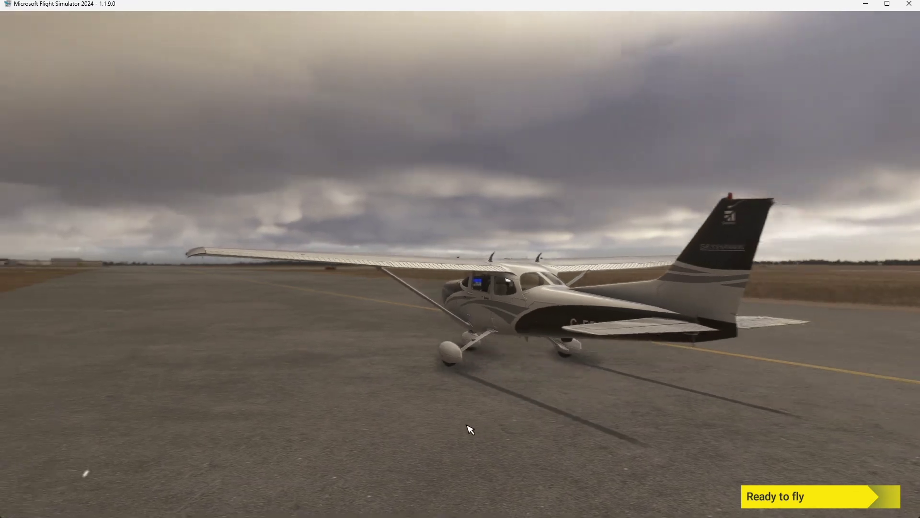
left_click(774, 496)
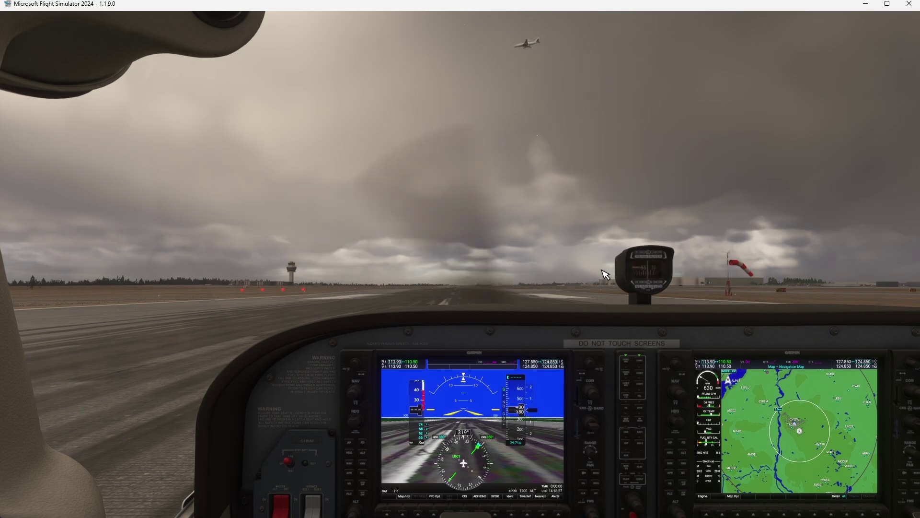
key("alt+Tab")
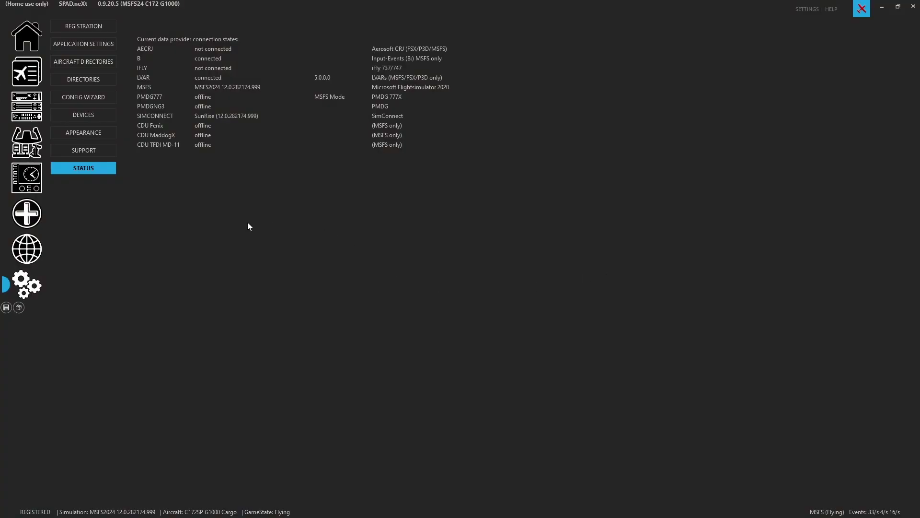
left_click(68, 151)
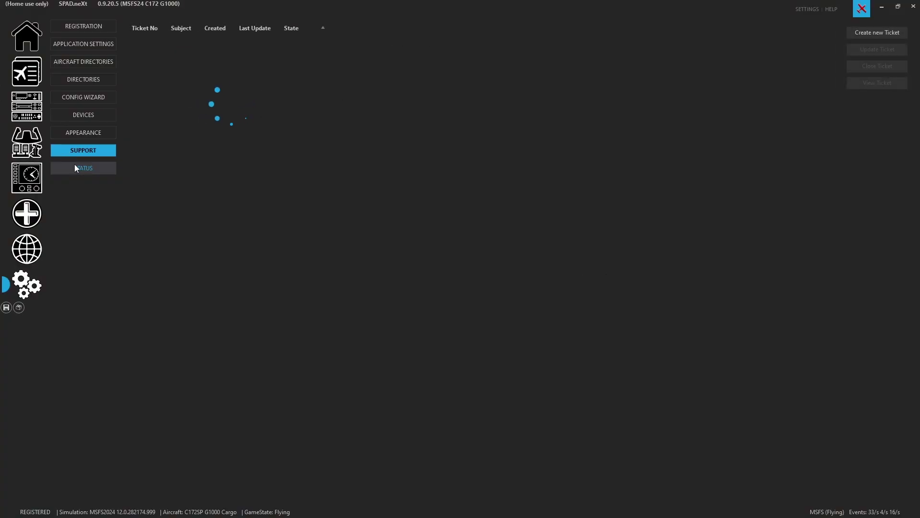
left_click(74, 164)
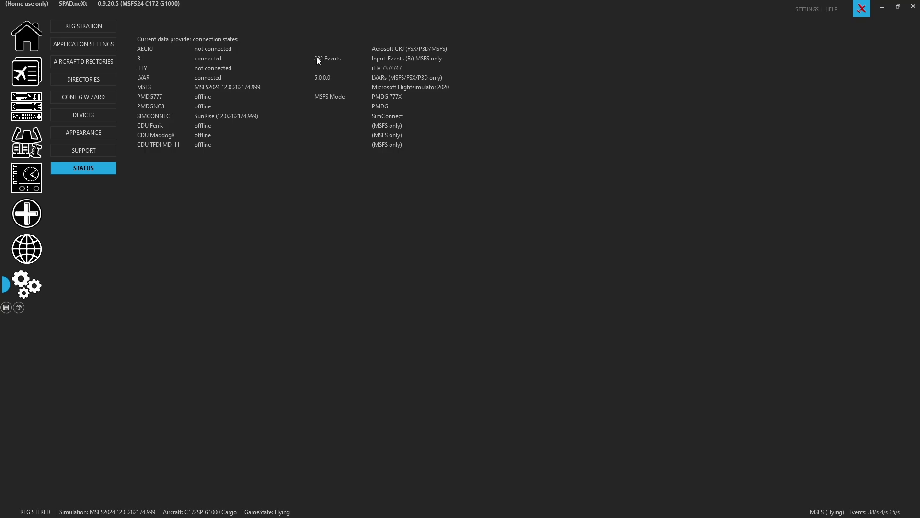